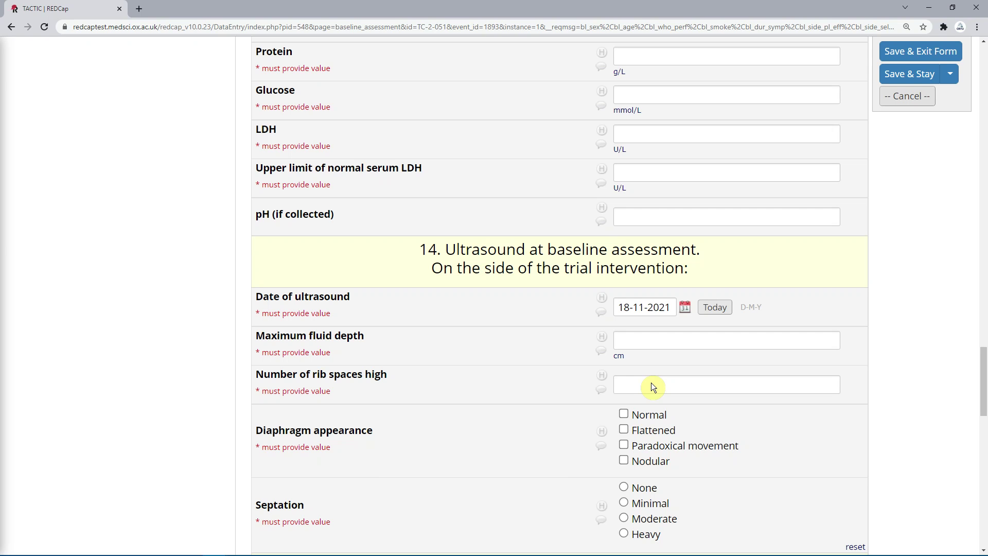
Step: Enter 2.5 in Number of rib spaces high and dismiss the 'not an integer' alert
left_click(652, 386)
type("2.5")
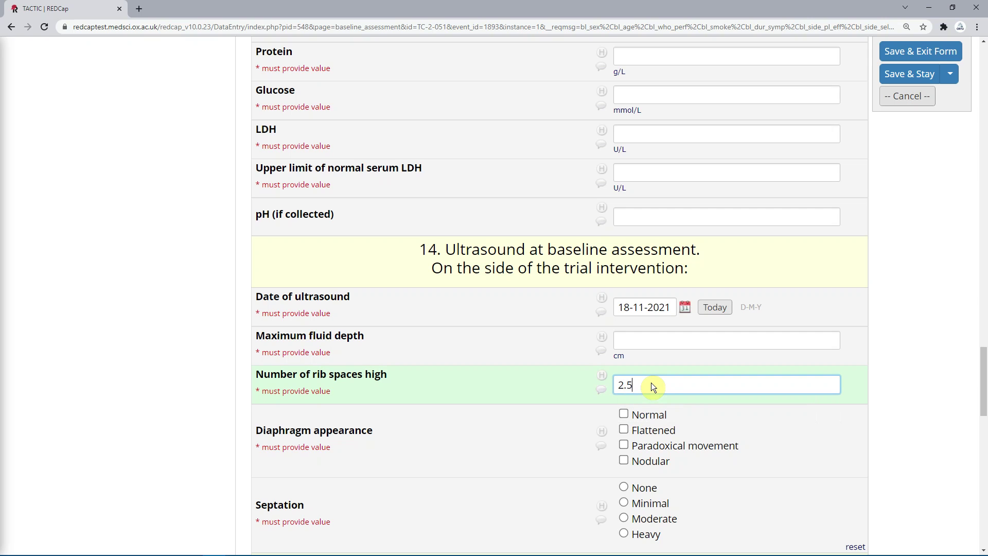
left_click(551, 382)
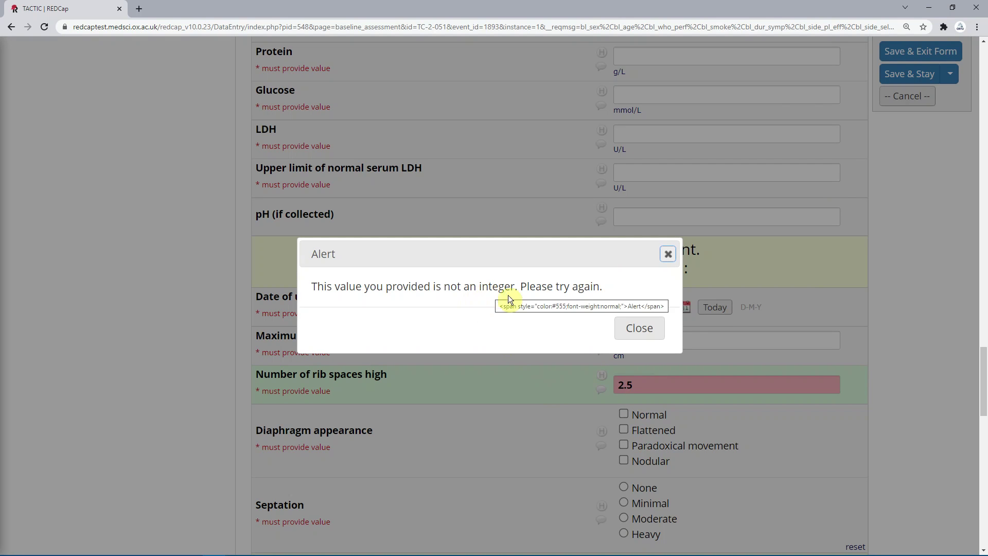
left_click(638, 329)
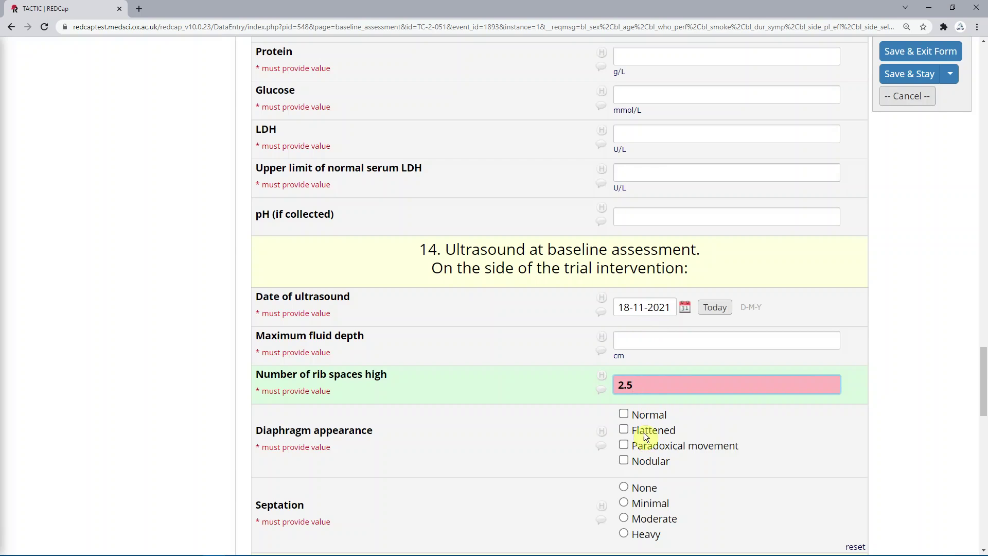
Step: After repeated not-integer alerts, correct rib spaces high to 2 and move to maximum fluid depth
left_click(644, 431)
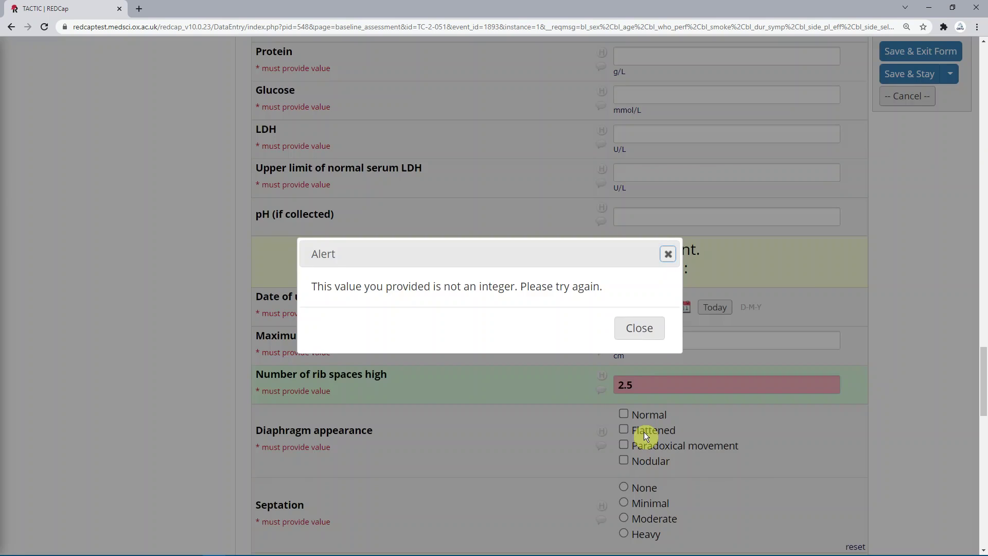
left_click(627, 323)
left_click(651, 503)
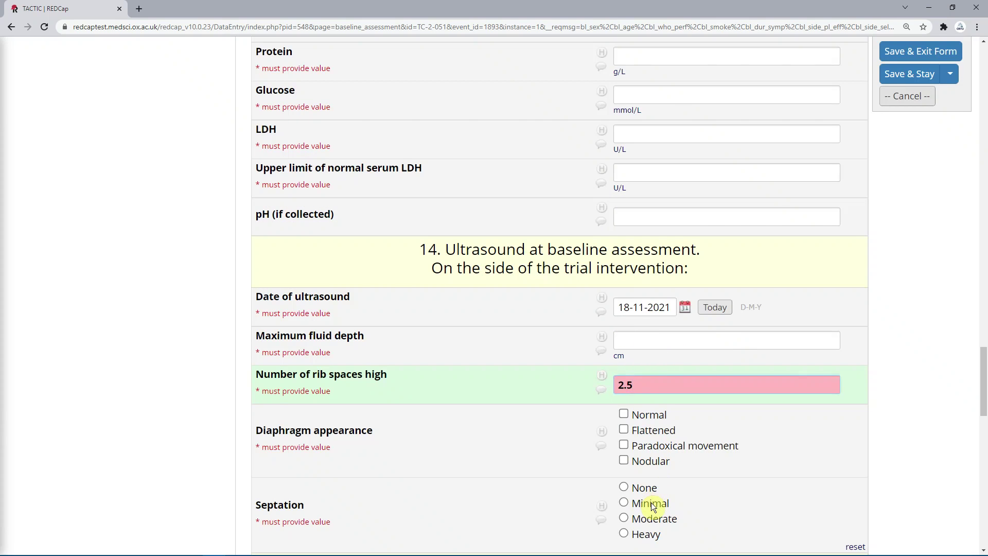
left_click(641, 326)
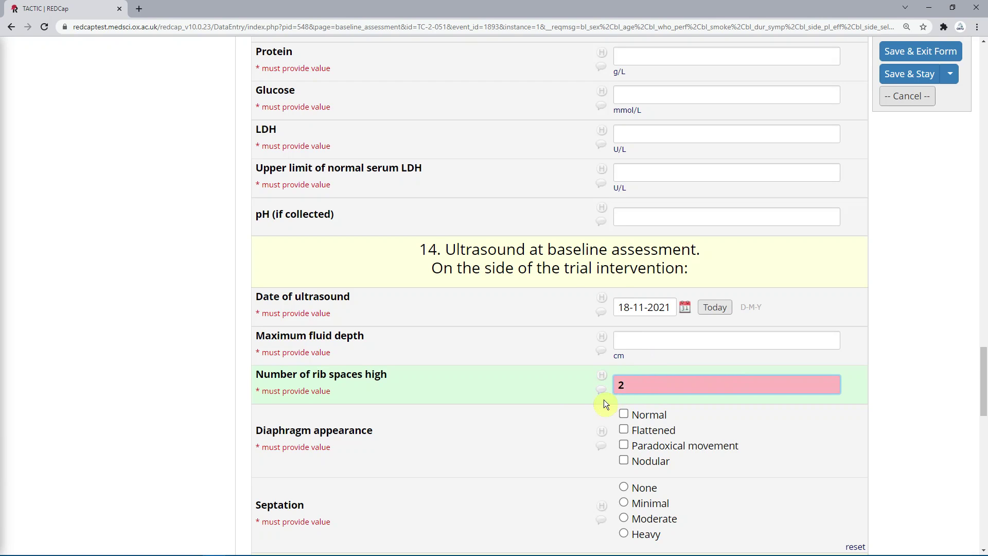
left_click(523, 389)
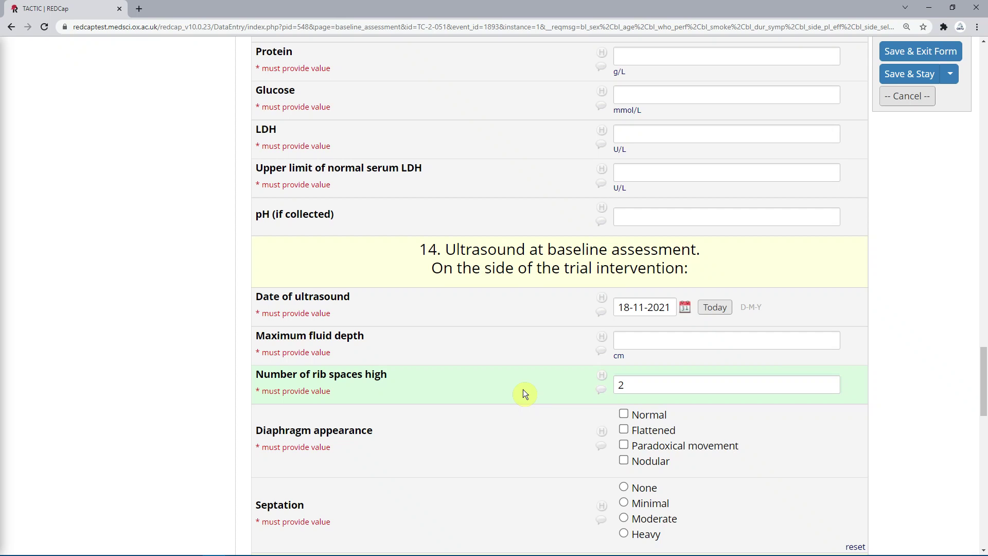
left_click(648, 339)
Step: Enter 30 as Maximum fluid depth and dismiss the out-of-range (0–25) warning
type("30")
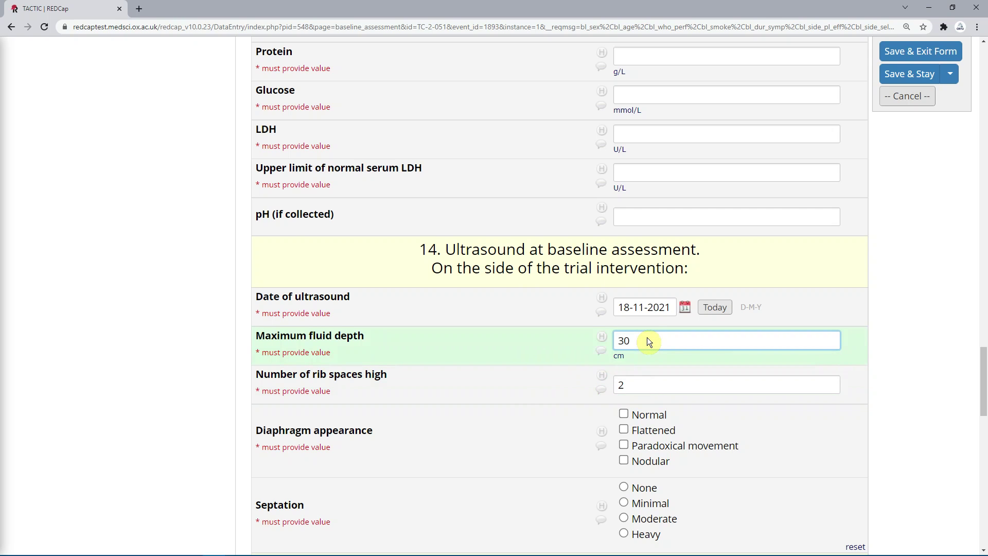
left_click(573, 350)
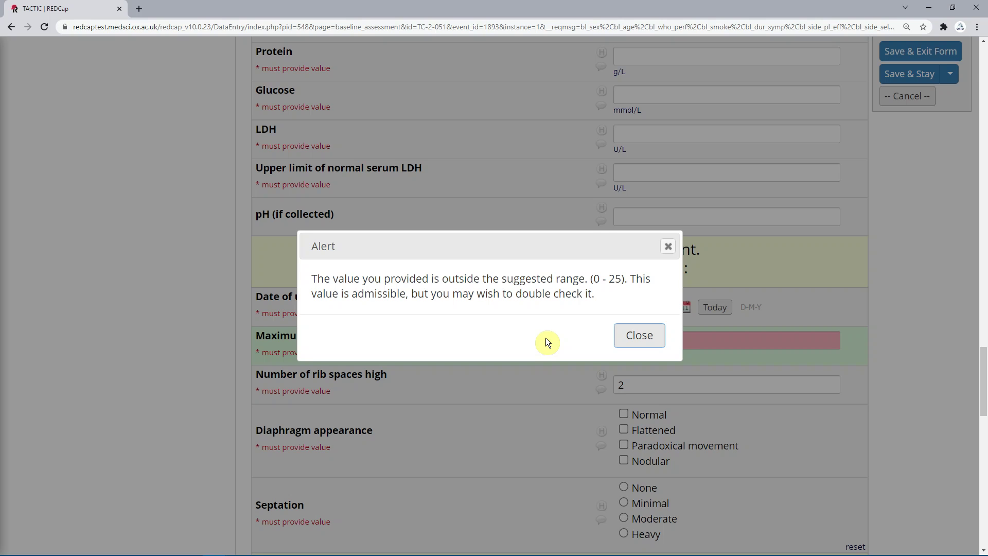
left_click(645, 339)
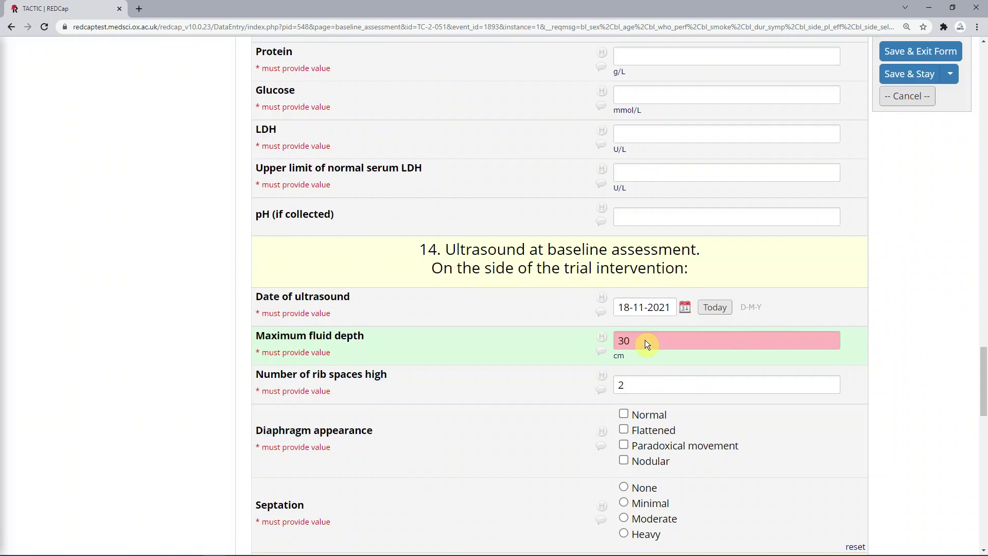
Step: Open the fluid depth comment window, begin a note, then close it without saving
left_click(606, 350)
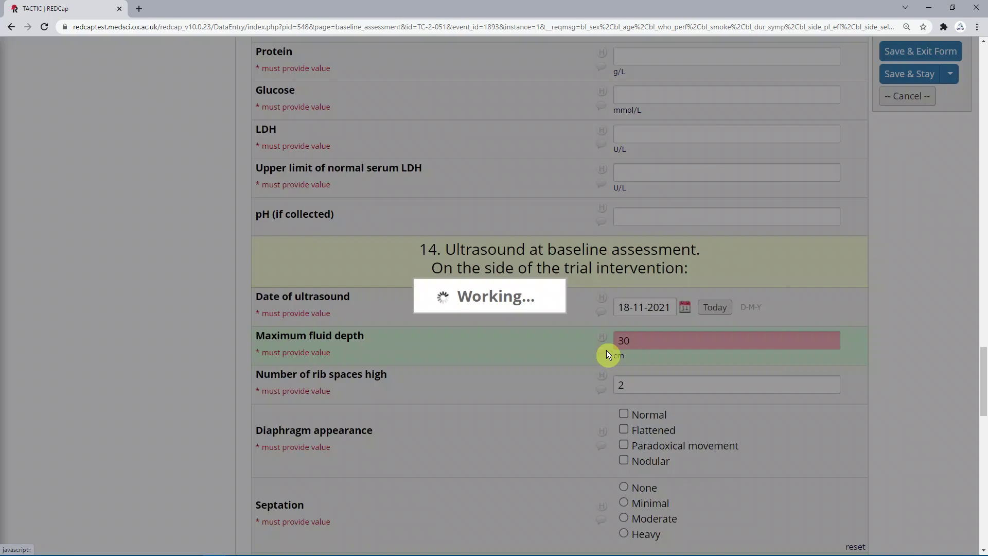
type("This")
left_click(763, 102)
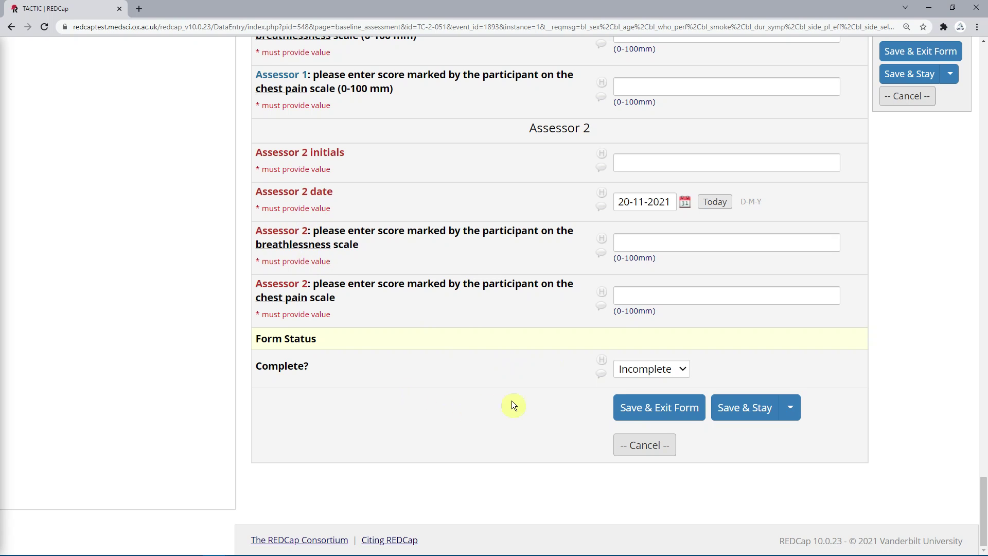
Step: Save and exit the form, acknowledging the missing required fields note
left_click(656, 410)
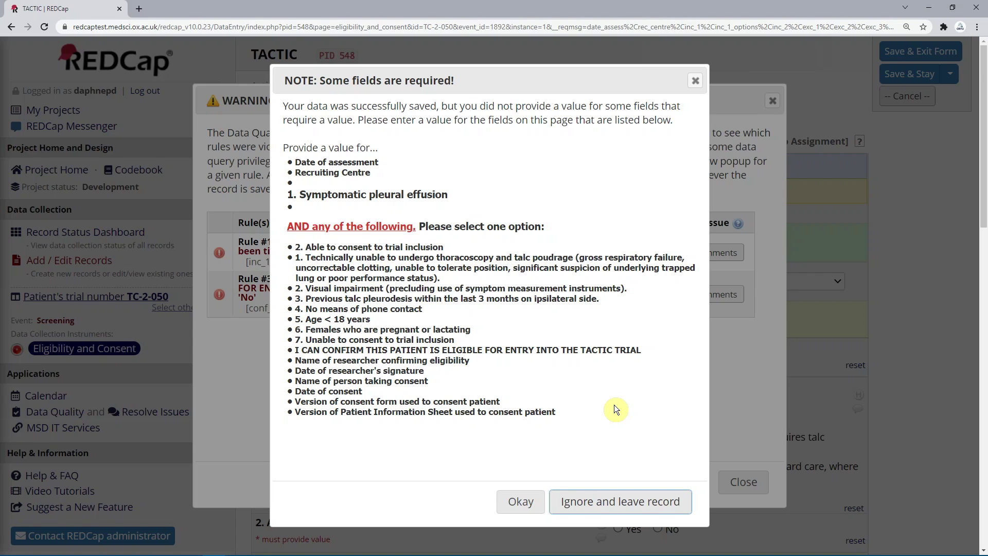
left_click(517, 500)
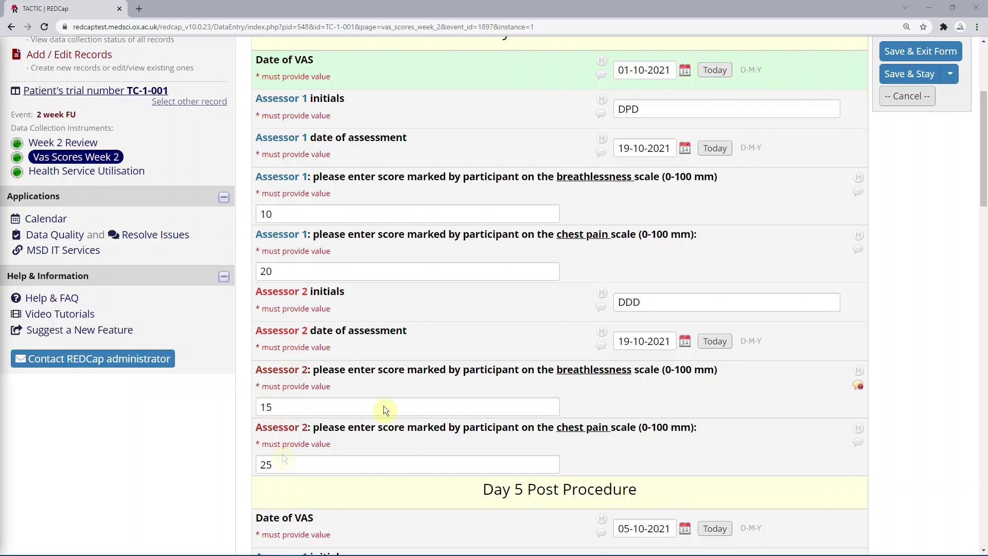
Step: Save and exit the Vas Scores Week 2 form with its scores
scroll(449, 385, "down", 5)
scroll(452, 384, "down", 20)
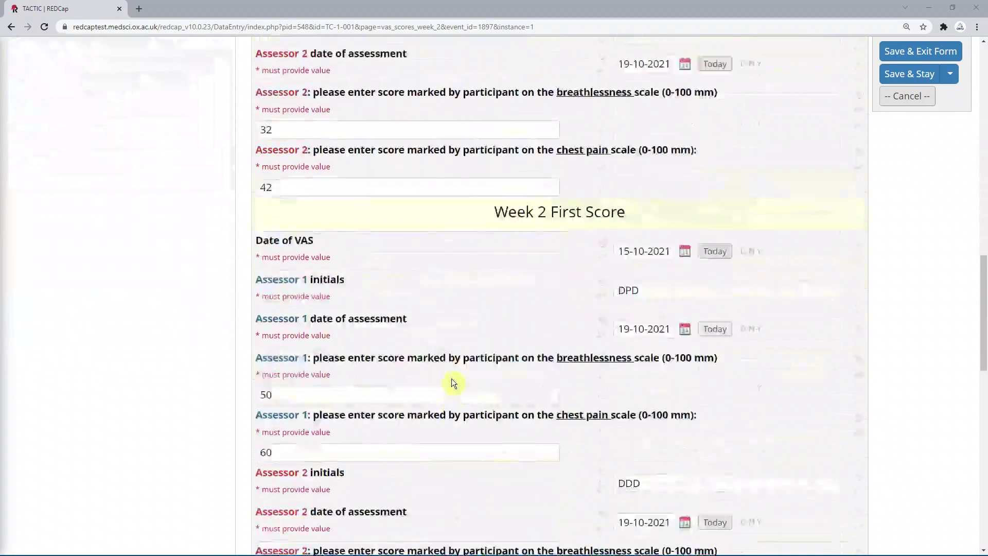
left_click(647, 408)
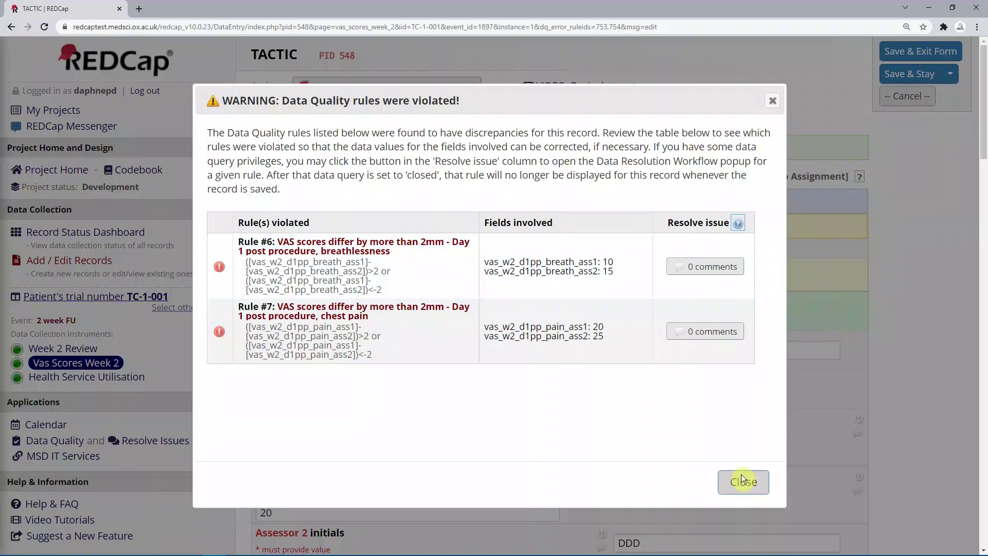
left_click(741, 481)
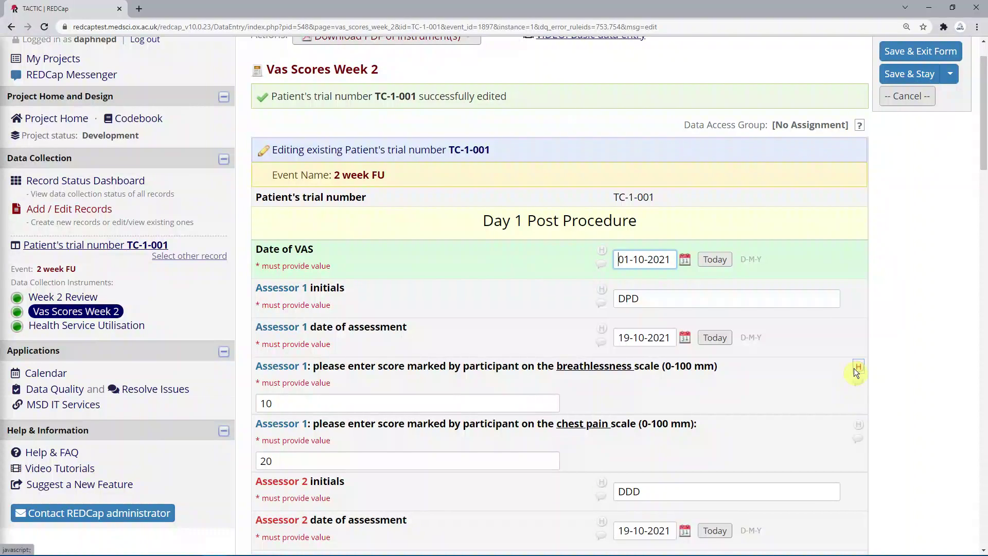
Step: View the history of Assessor 1's breathlessness score (12 changed to 10), then close it
left_click(854, 368)
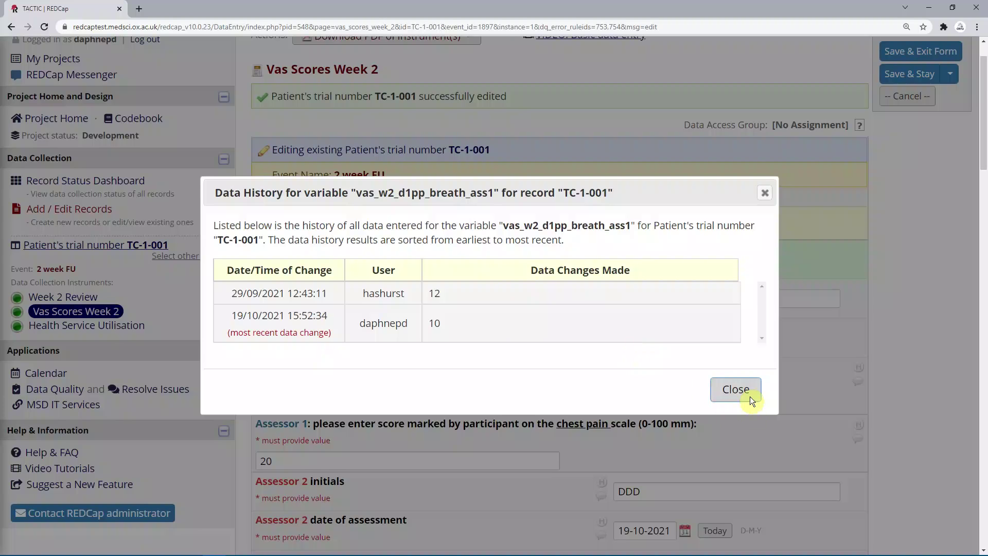
left_click(736, 390)
scroll(838, 293, "down", 3)
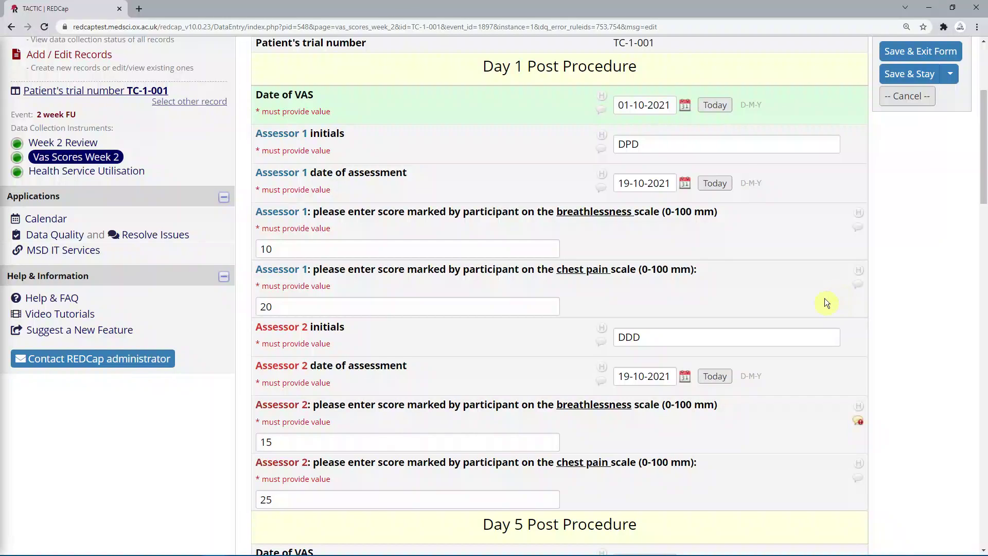
Step: Open a data query on Assessor 1's chest pain score
left_click(857, 284)
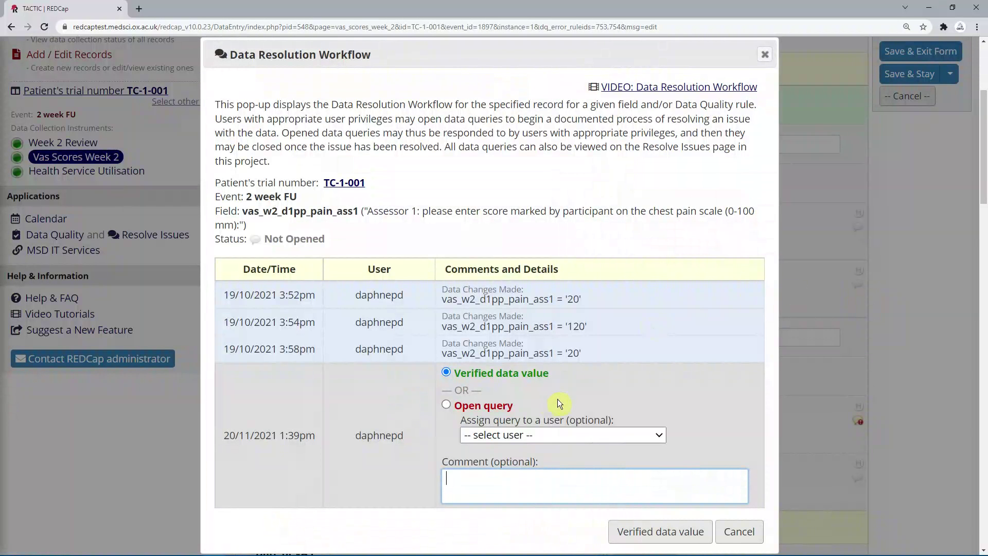
left_click(446, 404)
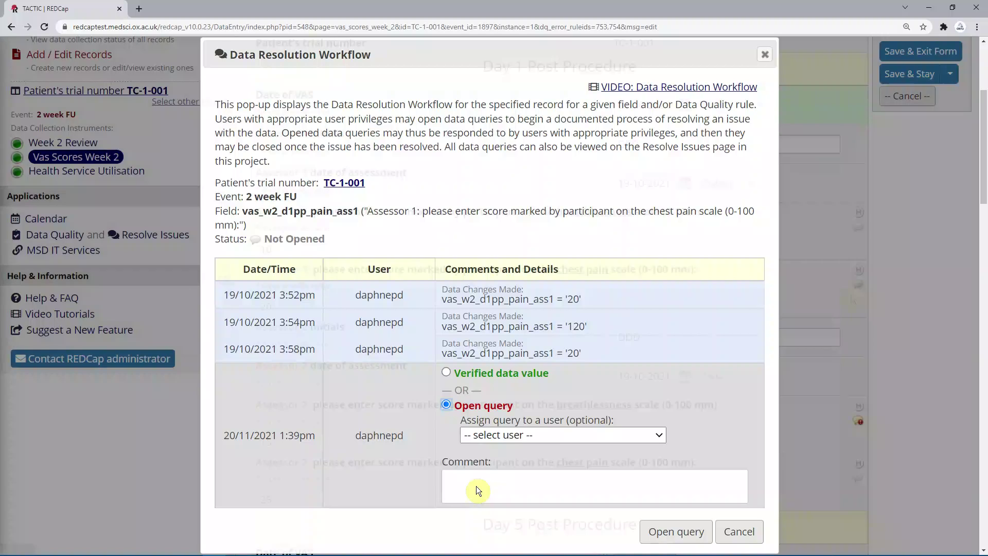
key("Escape")
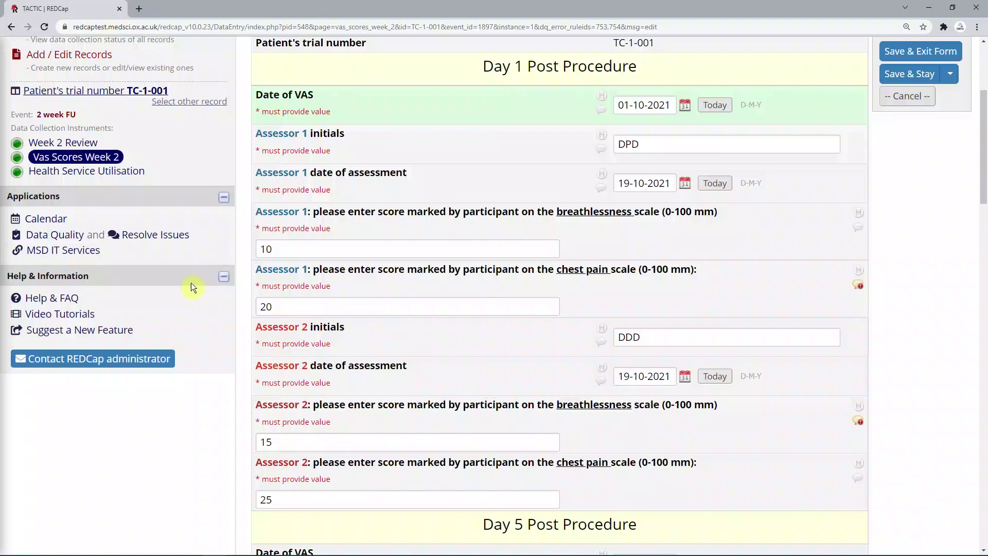
Step: Show the Resolve Issues dashboard filtered to Open / unresolved issues
left_click(145, 241)
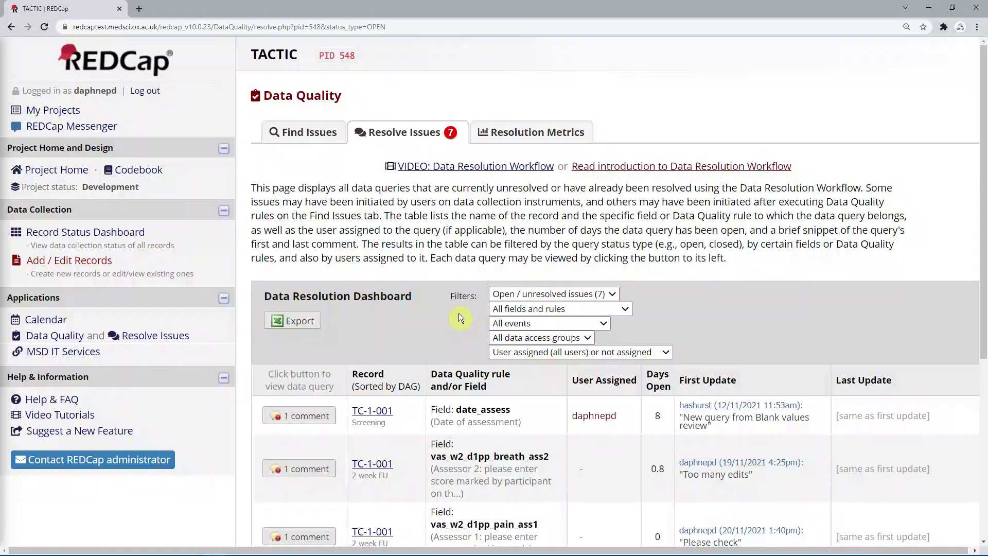
left_click(568, 293)
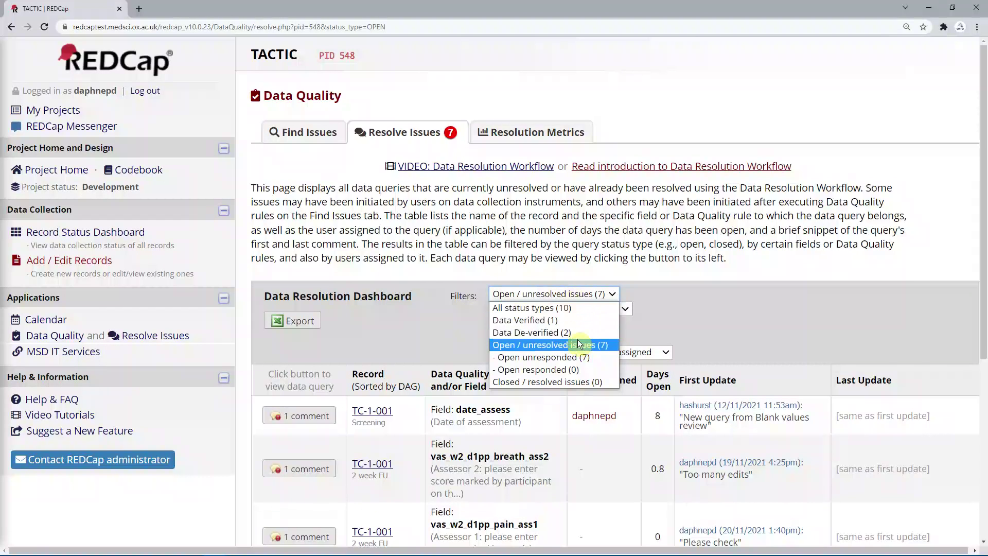
left_click(676, 306)
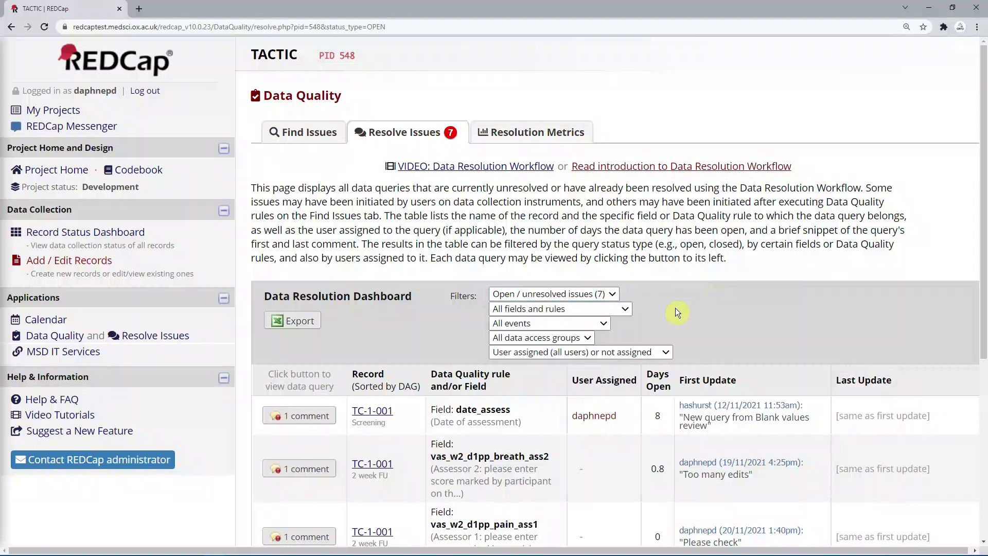